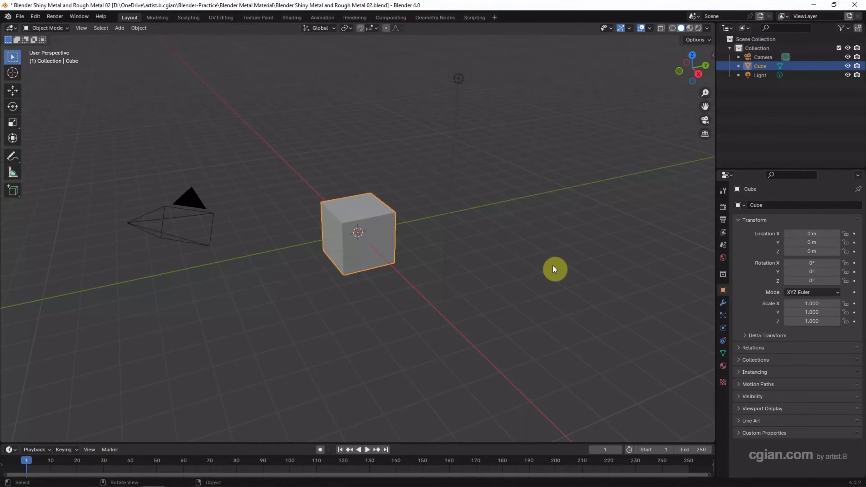
Step: Delete the default camera, cube and light, and add a UV sphere to the empty scene
{"action": "left_click_drag", "start_coordinate": [498, 59], "coordinate": [93, 330]}
{"action": "key", "text": "Delete"}
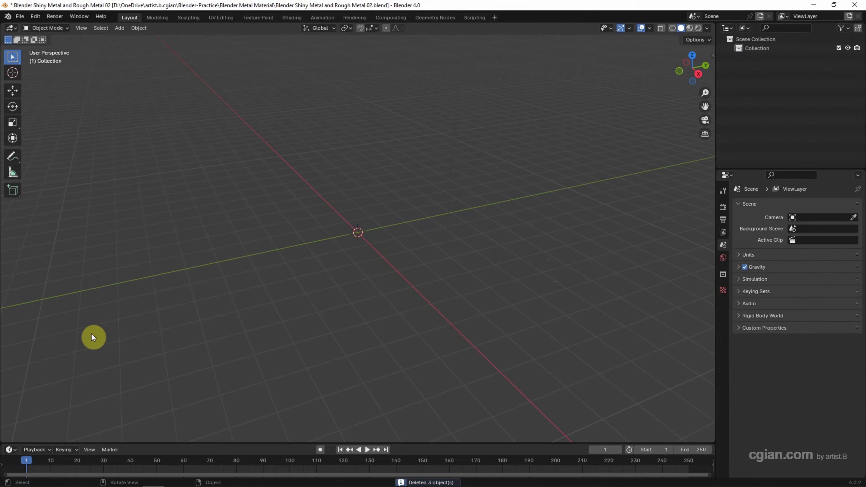
{"action": "left_click", "coordinate": [120, 28]}
{"action": "mouse_move", "coordinate": [128, 38]}
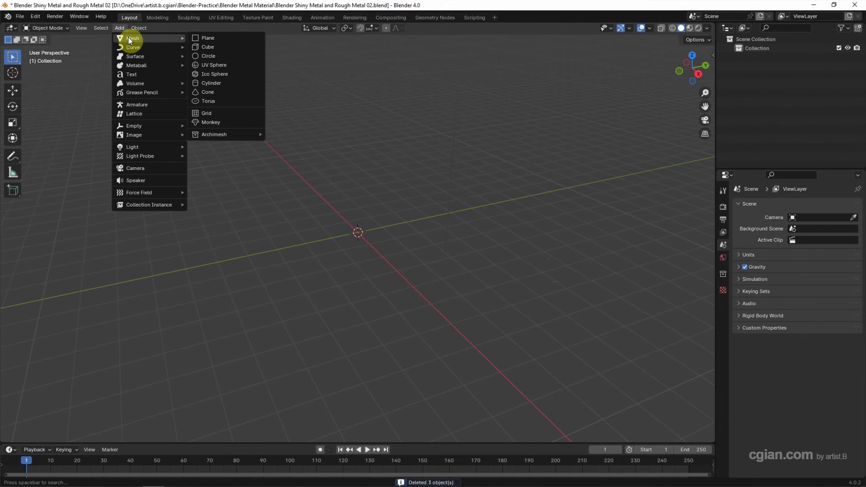
{"action": "left_click", "coordinate": [217, 65]}
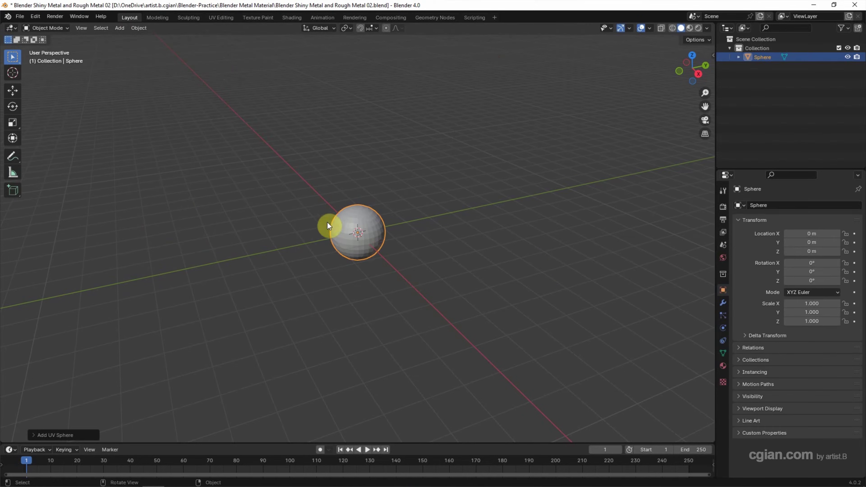
Step: Shade the sphere smooth and add a Subdivision Surface modifier to it
{"action": "scroll", "coordinate": [345, 225], "scroll_direction": "up", "scroll_amount": 6}
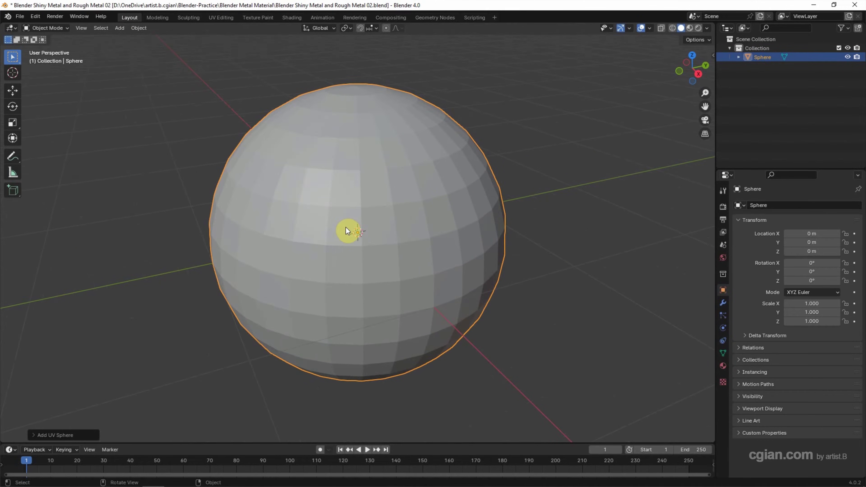
{"action": "left_click", "coordinate": [137, 28]}
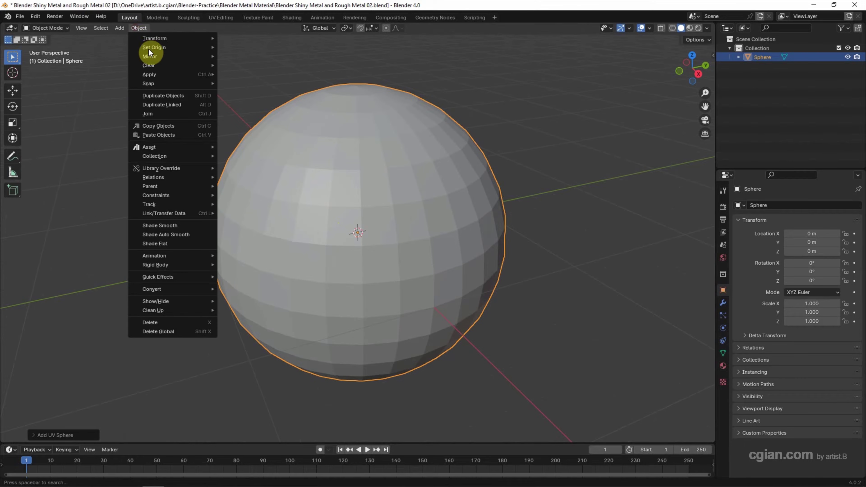
{"action": "left_click", "coordinate": [164, 226]}
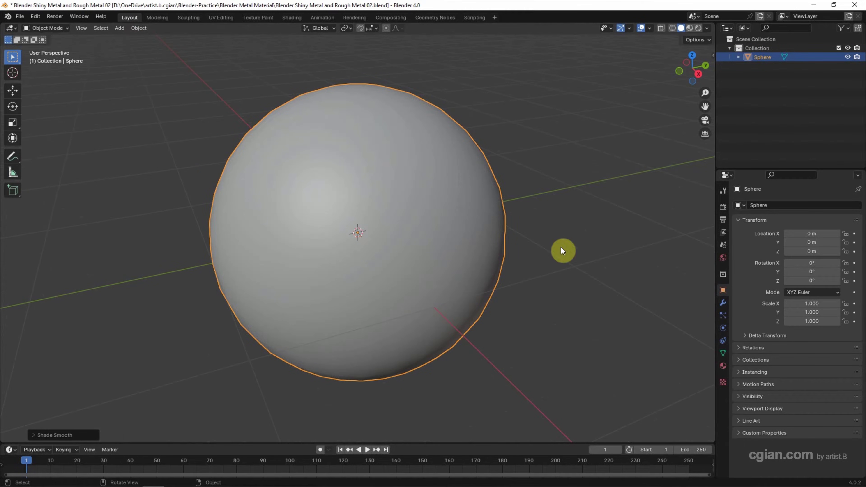
{"action": "left_click", "coordinate": [723, 303]}
{"action": "left_click", "coordinate": [768, 205]}
{"action": "mouse_move", "coordinate": [769, 205]}
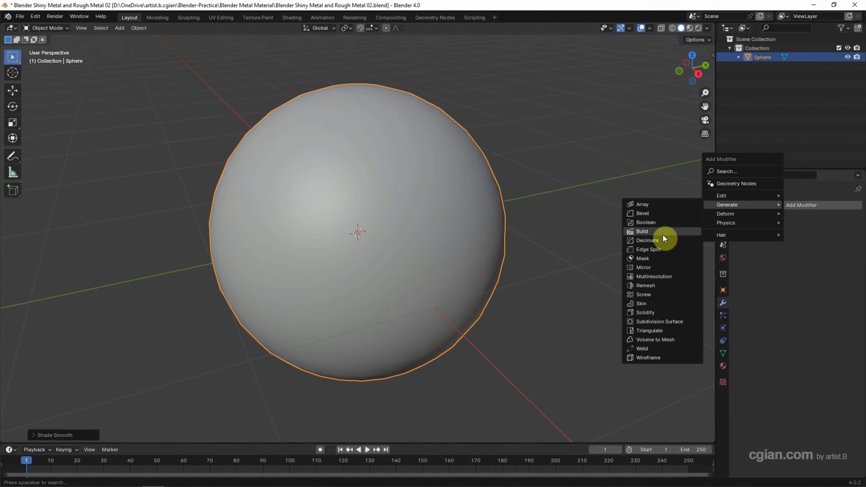
{"action": "left_click", "coordinate": [662, 321]}
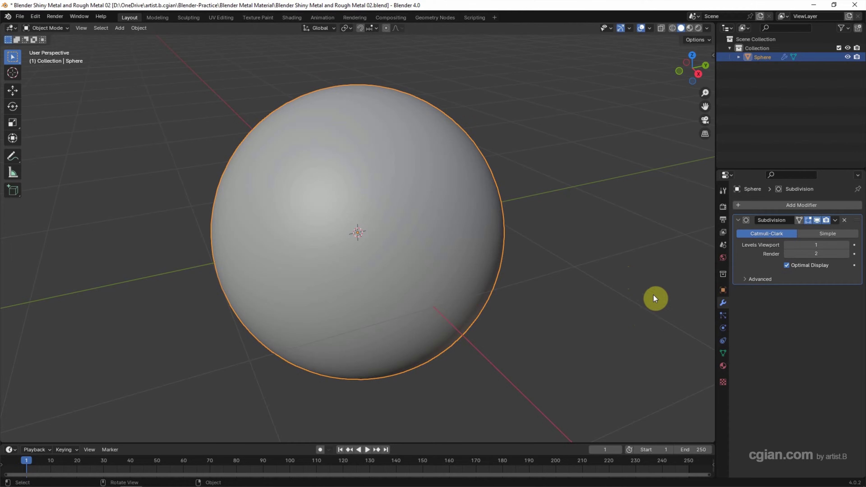
Step: Switch the viewport to Material Preview shading and set its World Opacity to 1.000
{"action": "left_click", "coordinate": [689, 29]}
{"action": "left_click", "coordinate": [707, 28]}
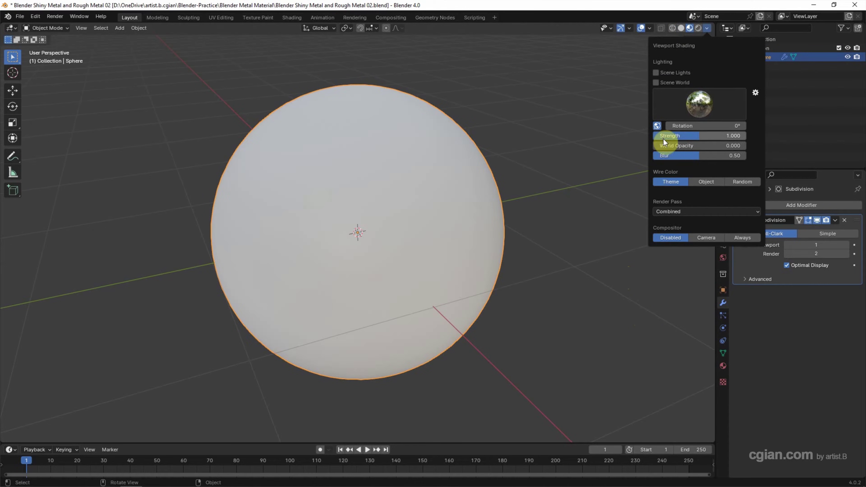
{"action": "left_click_drag", "start_coordinate": [664, 145], "coordinate": [745, 146]}
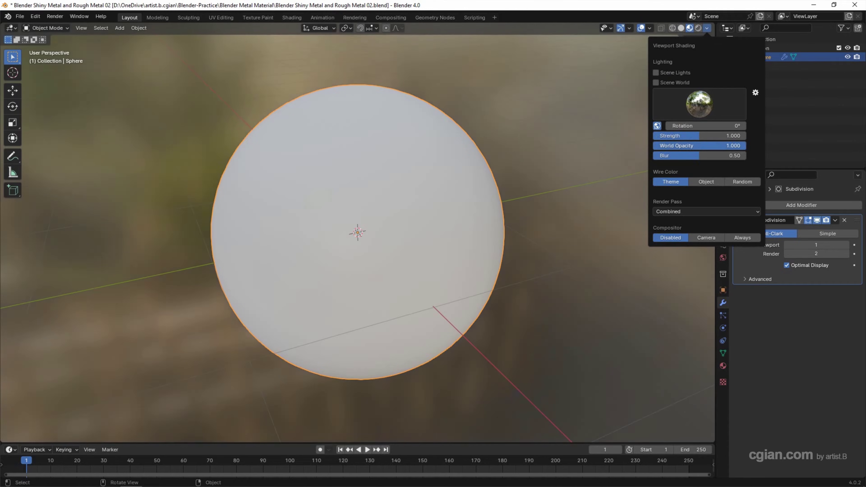
Step: Create a new material on the sphere and name it Shiny Metal
{"action": "left_click", "coordinate": [724, 367]}
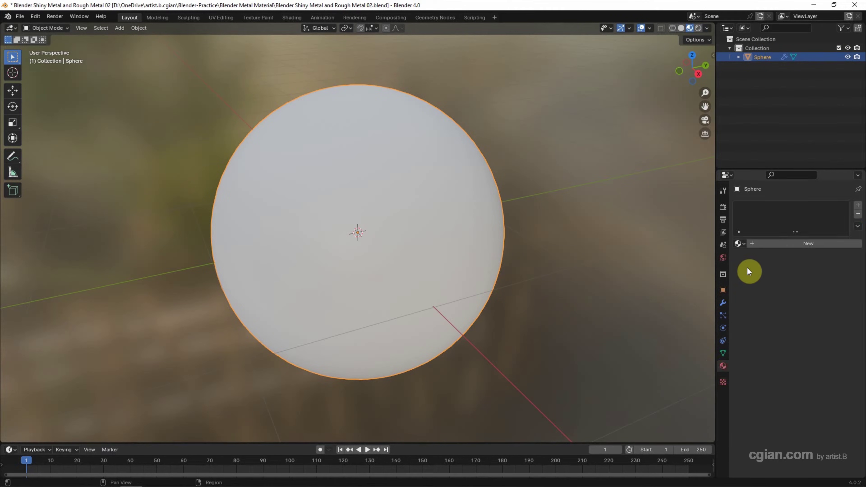
{"action": "left_click", "coordinate": [761, 243]}
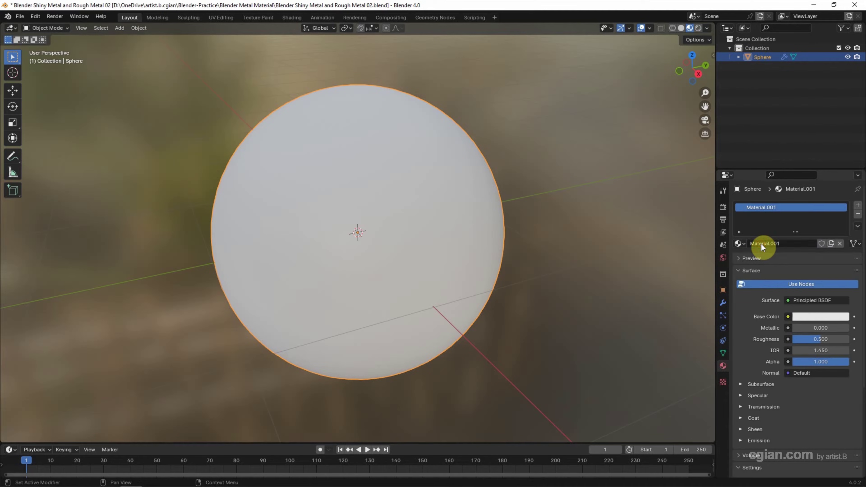
{"action": "left_click", "coordinate": [762, 243]}
{"action": "type", "text": "Shiny Metal"}
{"action": "key", "text": "Return"}
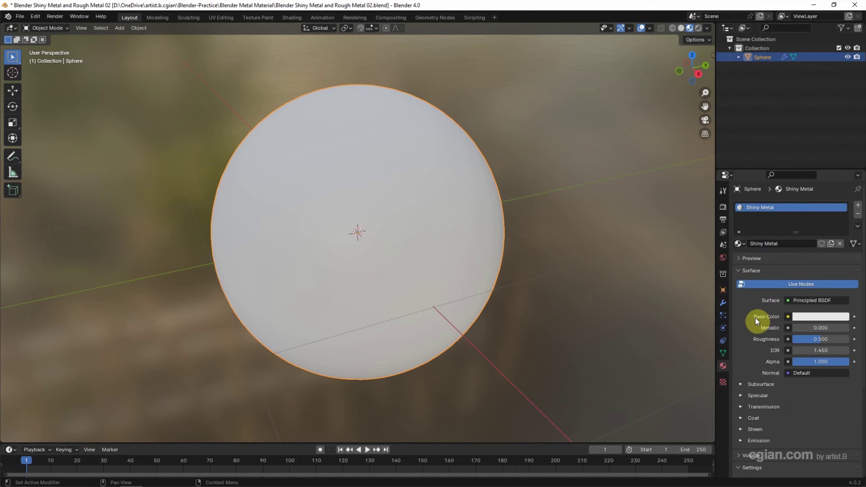
Step: Set the Shiny Metal material's Metallic to 1.000 and Roughness to 0.05
{"action": "left_click", "coordinate": [798, 317]}
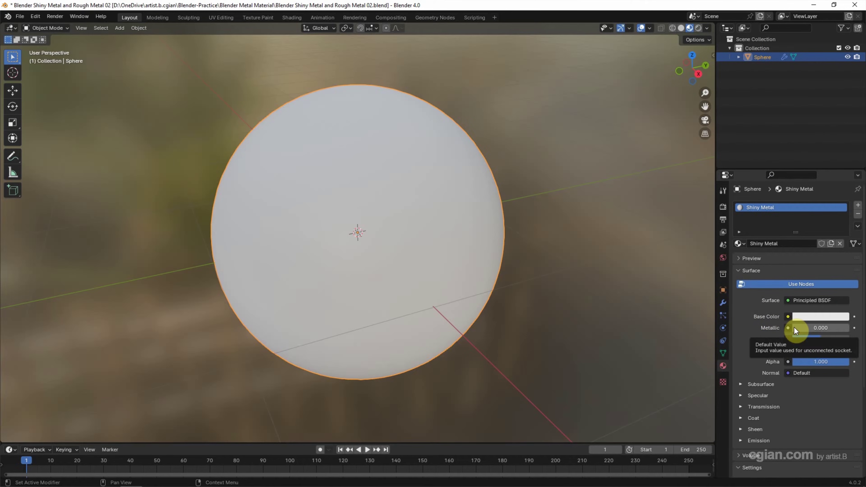
{"action": "left_click_drag", "start_coordinate": [795, 327], "coordinate": [849, 328]}
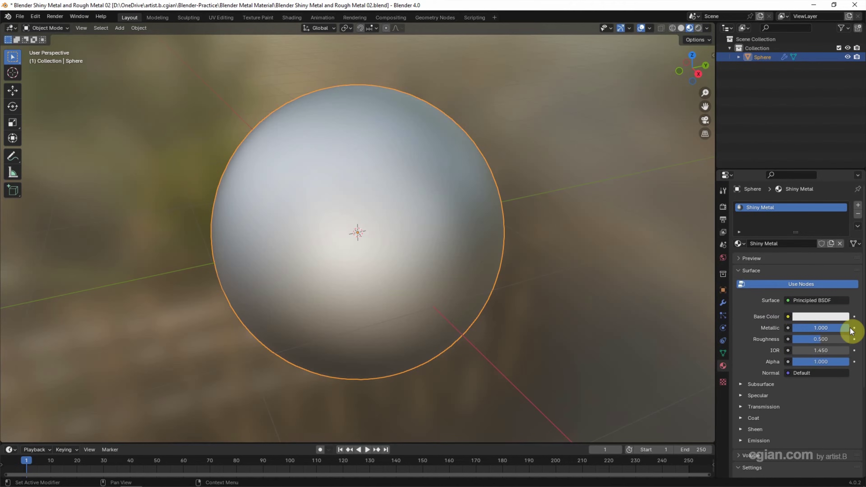
{"action": "left_click_drag", "start_coordinate": [814, 339], "coordinate": [795, 340]}
{"action": "left_click", "coordinate": [803, 340]}
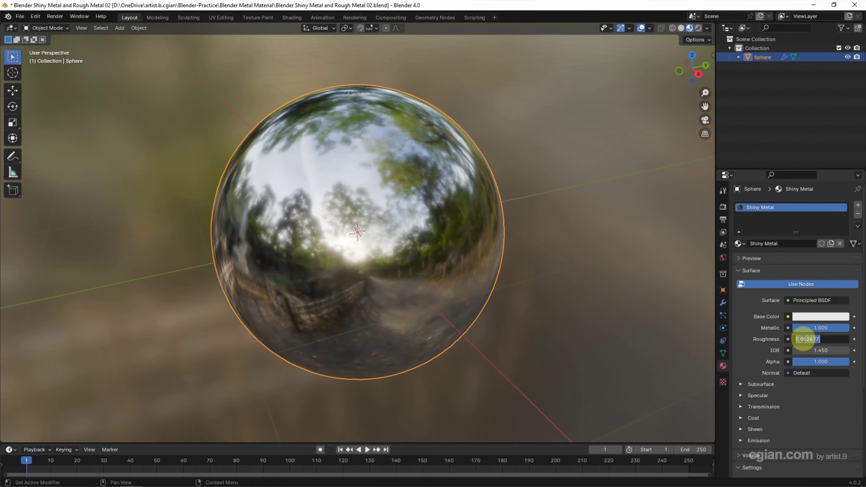
{"action": "type", "text": "0.05"}
{"action": "key", "text": "Return"}
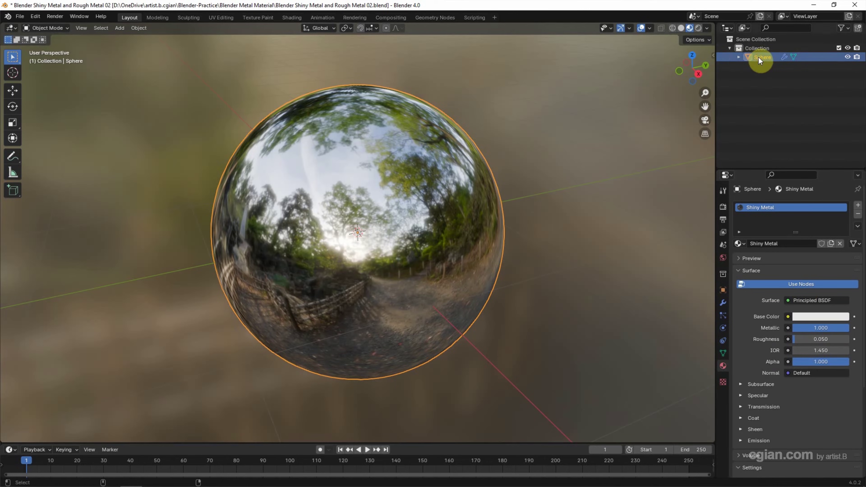
Step: Duplicate the sphere in place and move the original away behind the copy along the negative X axis
{"action": "key", "text": "ctrl+c"}
{"action": "key", "text": "ctrl+v"}
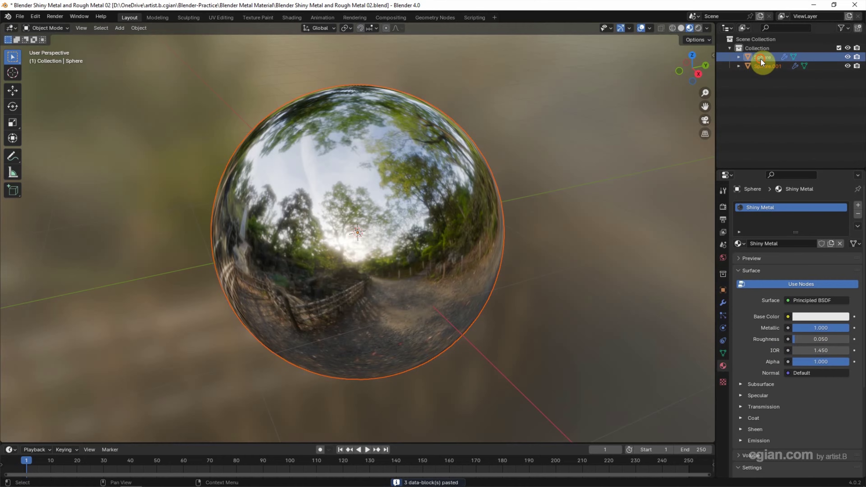
{"action": "left_click", "coordinate": [755, 58]}
{"action": "left_click", "coordinate": [12, 90]}
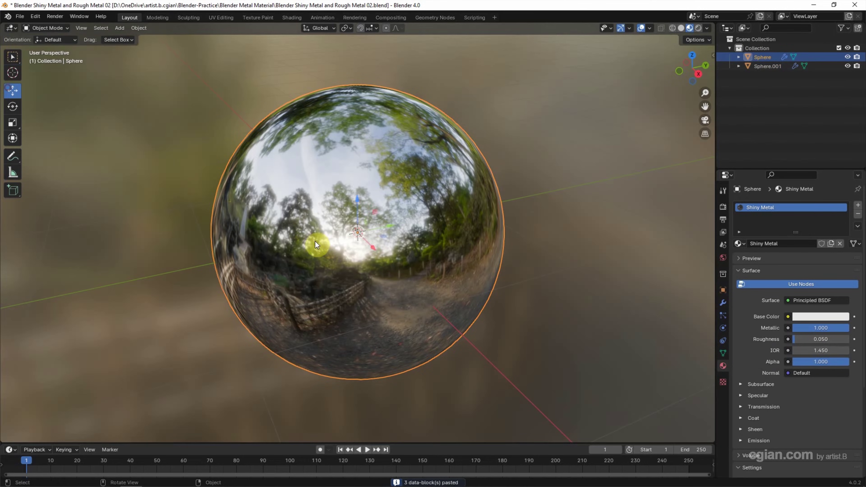
{"action": "left_click_drag", "start_coordinate": [373, 250], "coordinate": [244, 153]}
{"action": "middle_click_drag", "start_coordinate": [413, 279], "coordinate": [388, 253]}
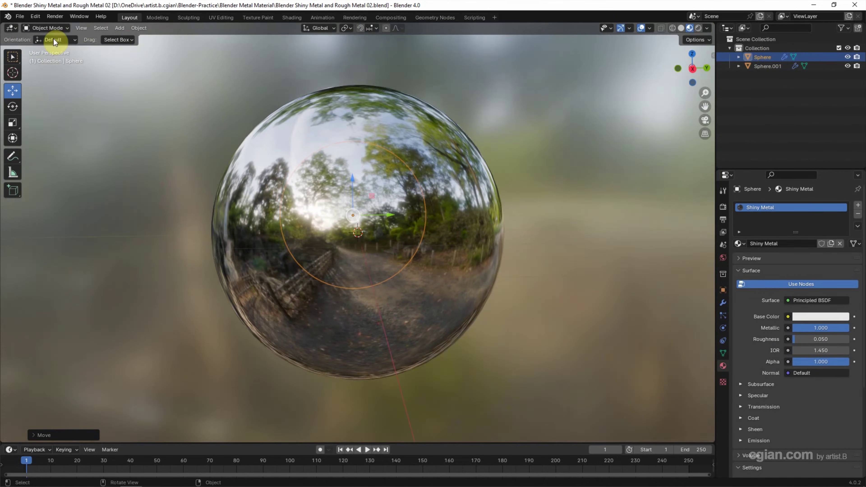
{"action": "left_click", "coordinate": [11, 63]}
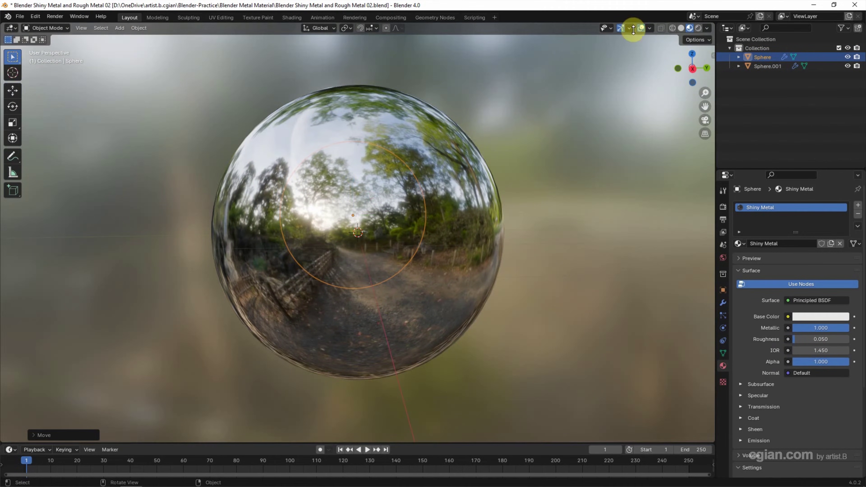
Step: Select the duplicate sphere, split the 3D viewport into two side-by-side areas, and make one a Shader Editor with its sidebar hidden
{"action": "left_click", "coordinate": [758, 65]}
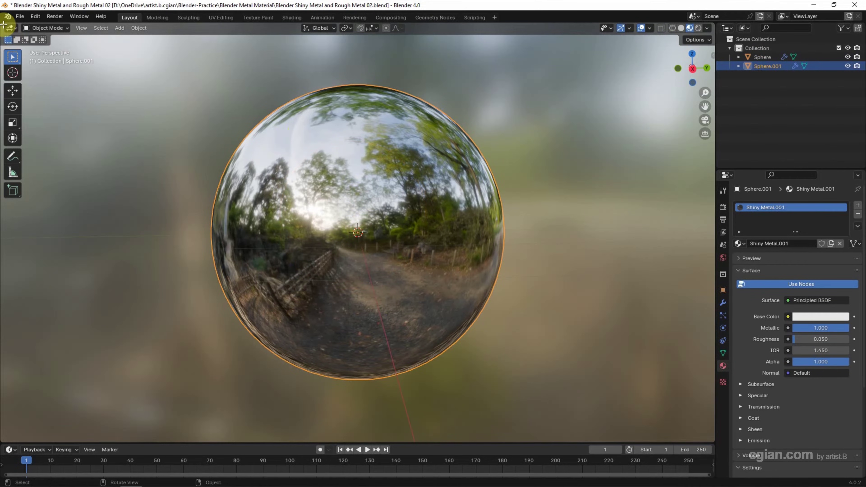
{"action": "left_click_drag", "start_coordinate": [4, 24], "coordinate": [382, 85]}
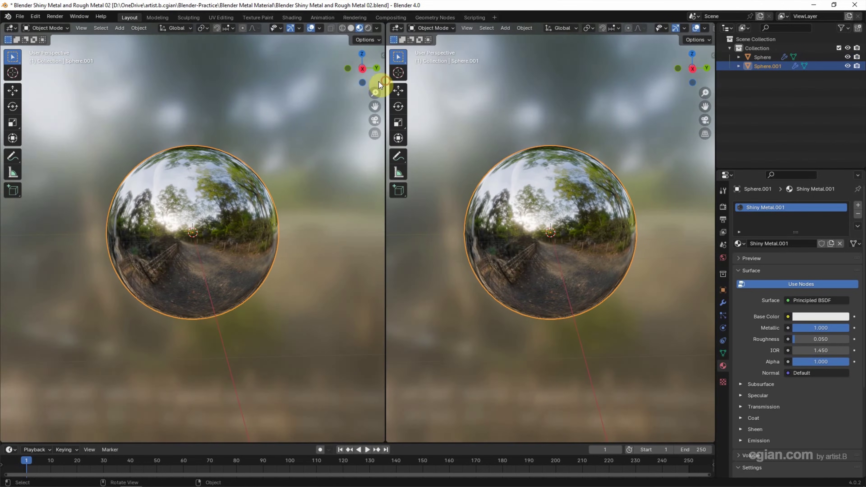
{"action": "left_click", "coordinate": [13, 30]}
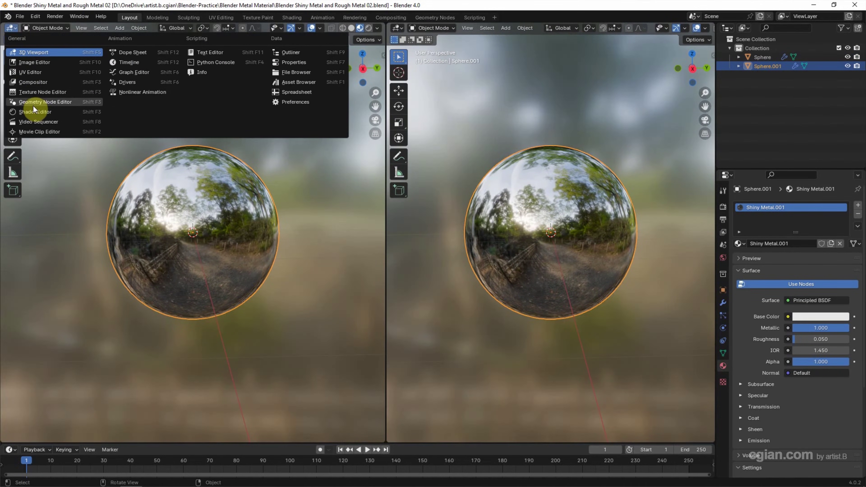
{"action": "left_click", "coordinate": [33, 112]}
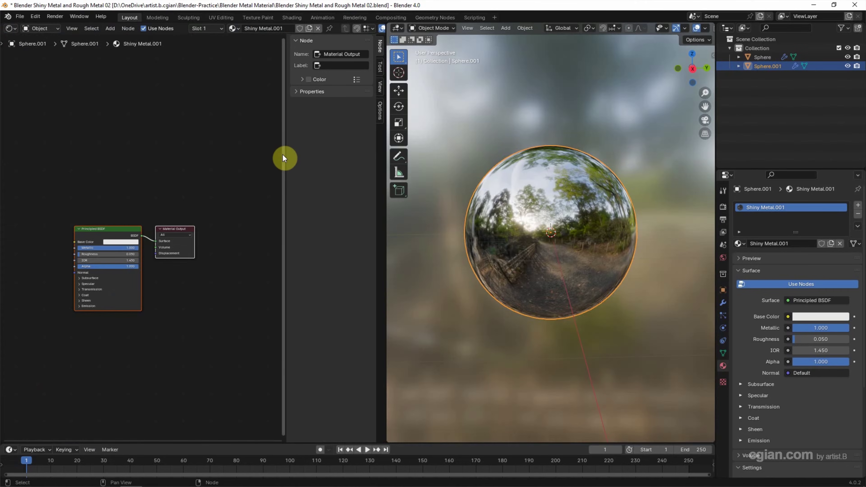
{"action": "left_click_drag", "start_coordinate": [285, 154], "coordinate": [367, 162]}
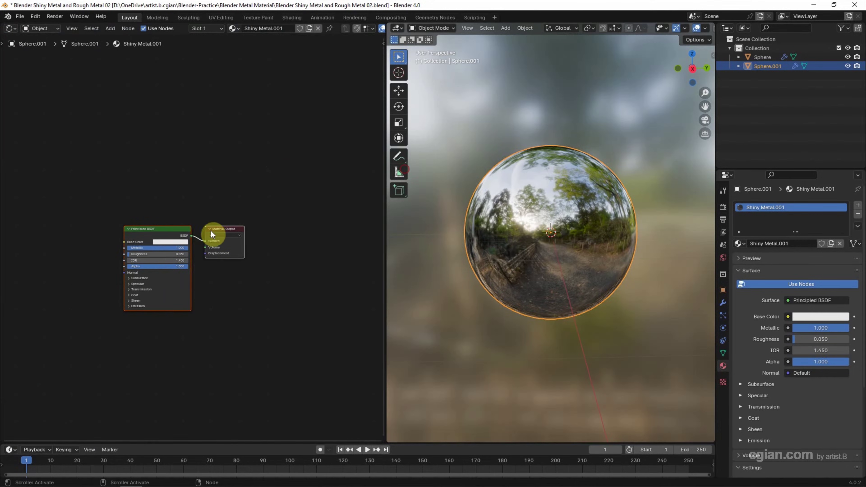
Step: Rename the duplicate sphere's material as Rough Metal
{"action": "scroll", "coordinate": [172, 203], "scroll_direction": "up", "scroll_amount": 2}
{"action": "scroll", "coordinate": [172, 203], "scroll_direction": "up", "scroll_amount": 1}
{"action": "middle_click_drag", "start_coordinate": [176, 190], "coordinate": [265, 146]}
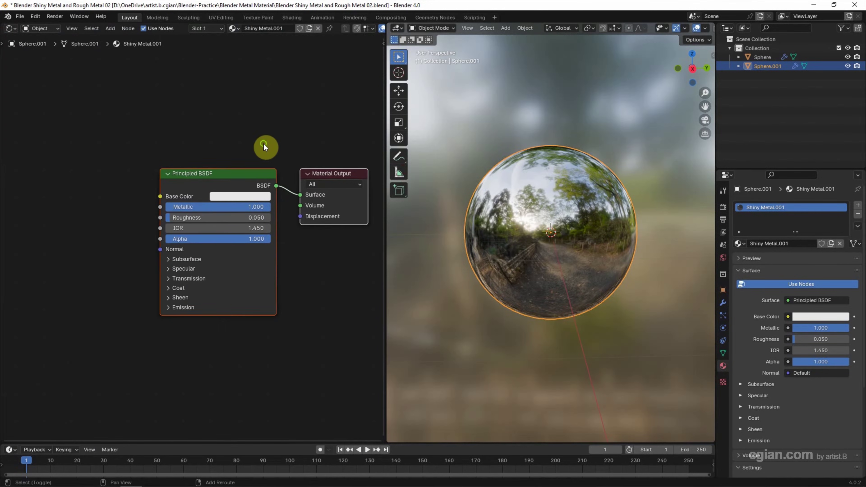
{"action": "left_click", "coordinate": [259, 29]}
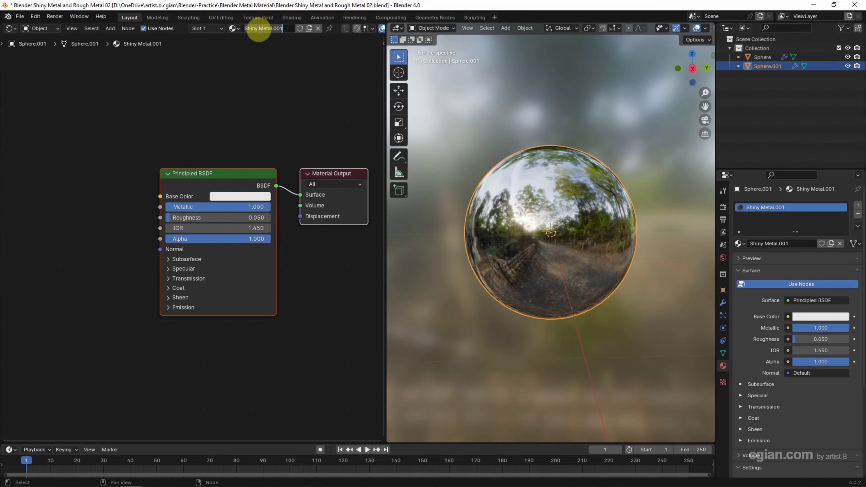
{"action": "type", "text": "Rough Metal"}
{"action": "key", "text": "Return"}
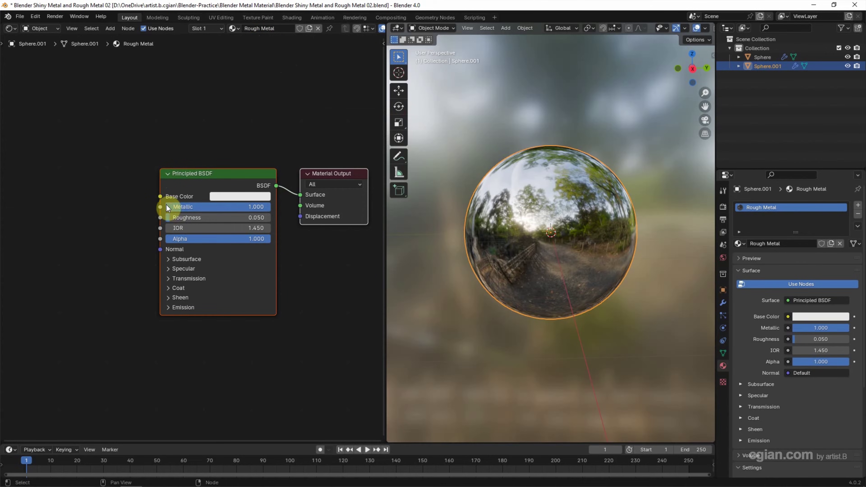
Step: Set the Rough Metal material's Roughness to 0.2 on the Principled BSDF node
{"action": "left_click_drag", "start_coordinate": [170, 217], "coordinate": [176, 217]}
{"action": "left_click", "coordinate": [180, 217]}
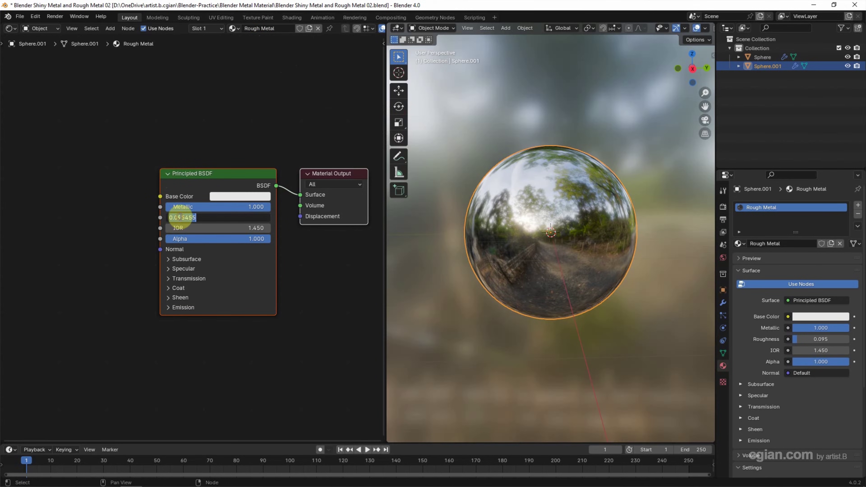
{"action": "type", "text": "0.2"}
{"action": "key", "text": "Return"}
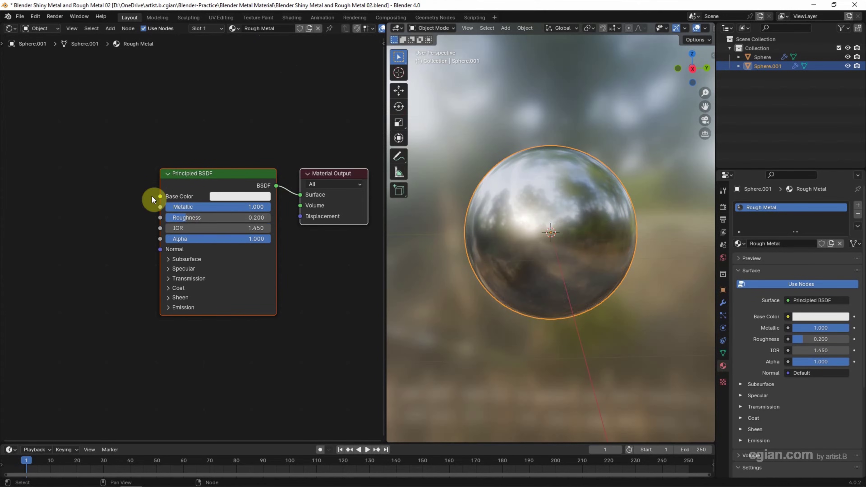
Step: Add a Bump node and place it in front of the Principled BSDF's inputs
{"action": "key", "text": "shift+a"}
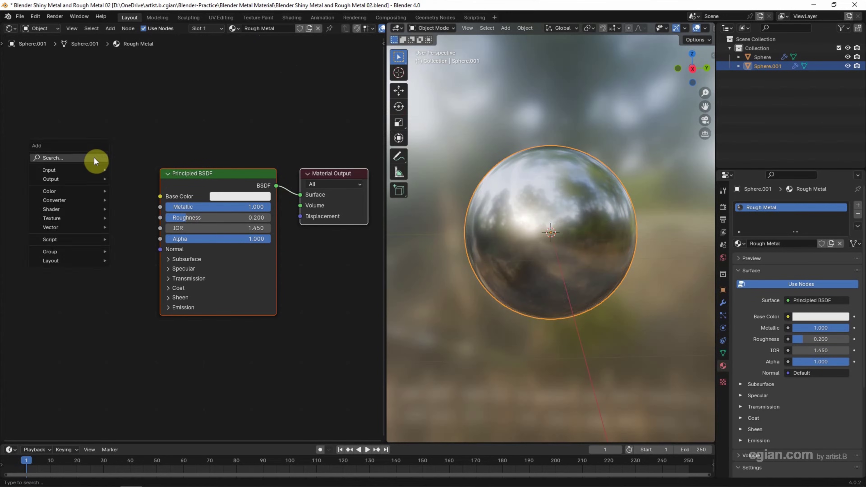
{"action": "left_click", "coordinate": [94, 158]}
{"action": "type", "text": "bum"}
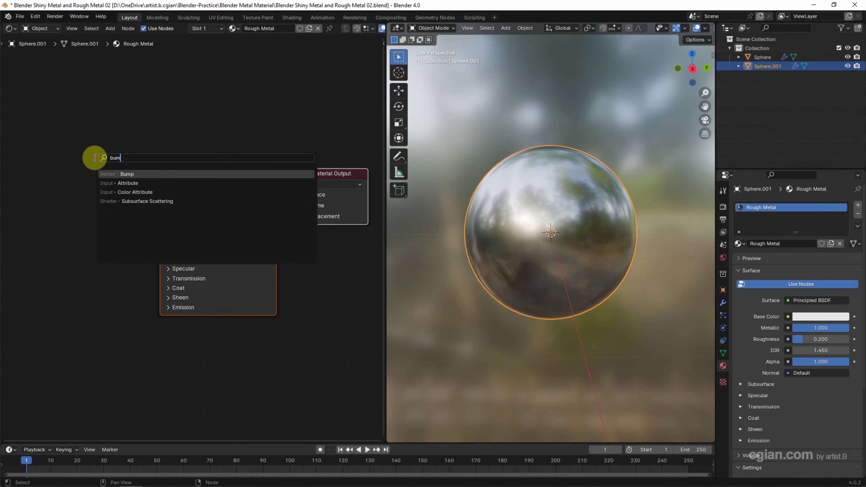
{"action": "type", "text": "p"}
{"action": "key", "text": "Return"}
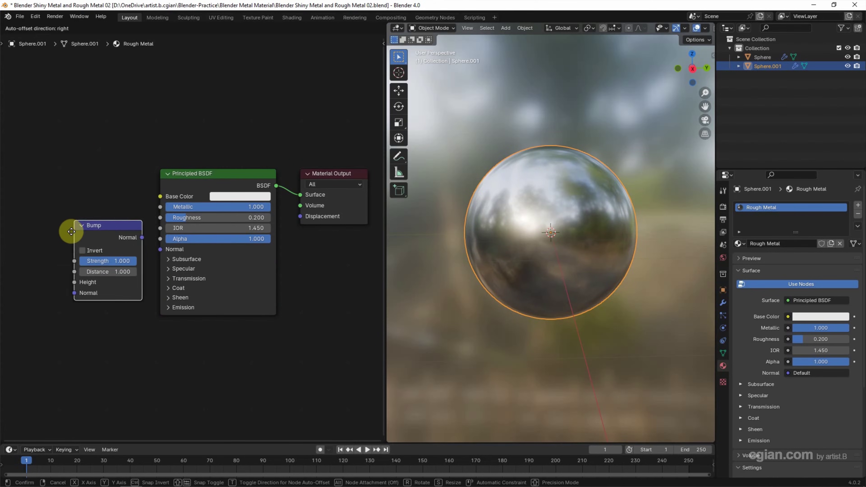
{"action": "left_click", "coordinate": [76, 251]}
Step: Add a Noise Texture node and place it in front of the Bump node's inputs
{"action": "middle_click_drag", "start_coordinate": [15, 213], "coordinate": [105, 206]}
{"action": "key", "text": "shift+a"}
{"action": "type", "text": "noise"}
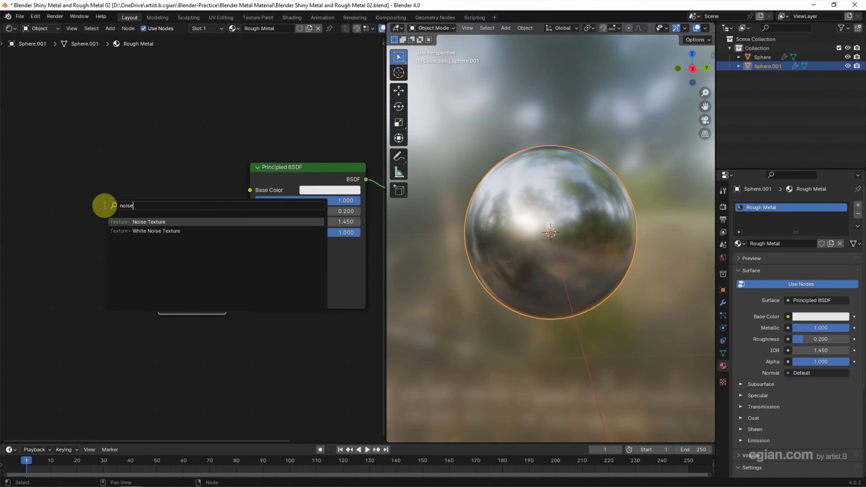
{"action": "key", "text": "Return"}
{"action": "left_click", "coordinate": [63, 219]}
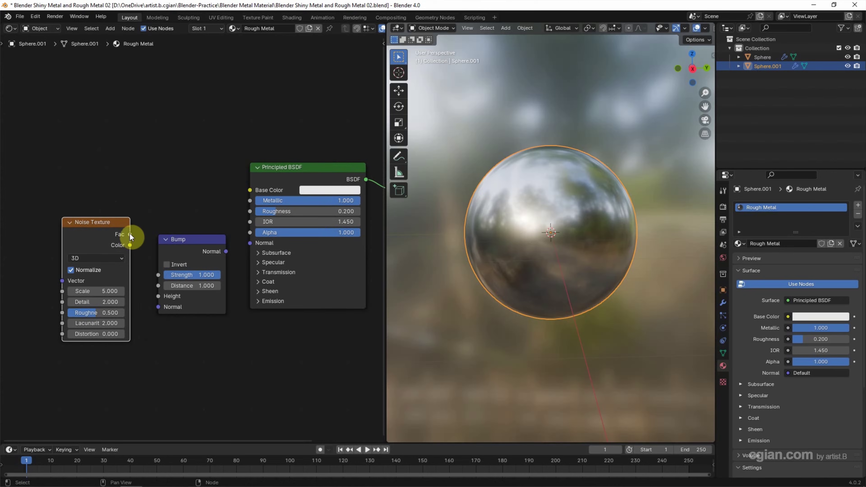
Step: Connect the Noise Texture's Fac output to the Bump node's Height, and the Bump's Normal output to the Principled BSDF's Normal
{"action": "left_click_drag", "start_coordinate": [130, 235], "coordinate": [135, 235]}
{"action": "left_click_drag", "start_coordinate": [136, 281], "coordinate": [155, 297]}
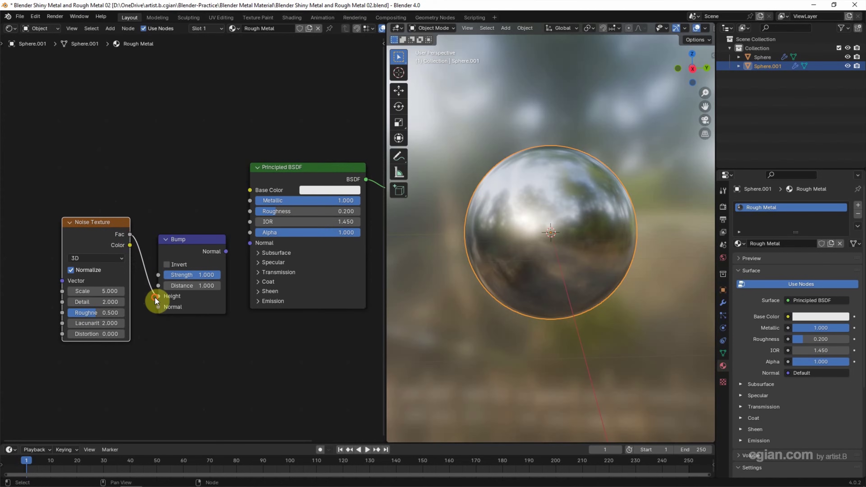
{"action": "left_click_drag", "start_coordinate": [226, 251], "coordinate": [250, 243]}
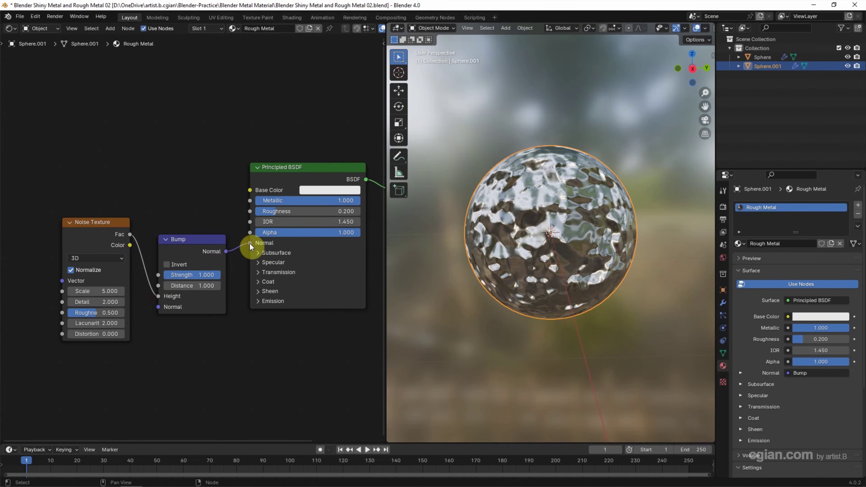
Step: Set the Bump node's Strength to 0.02
{"action": "left_click", "coordinate": [206, 275]}
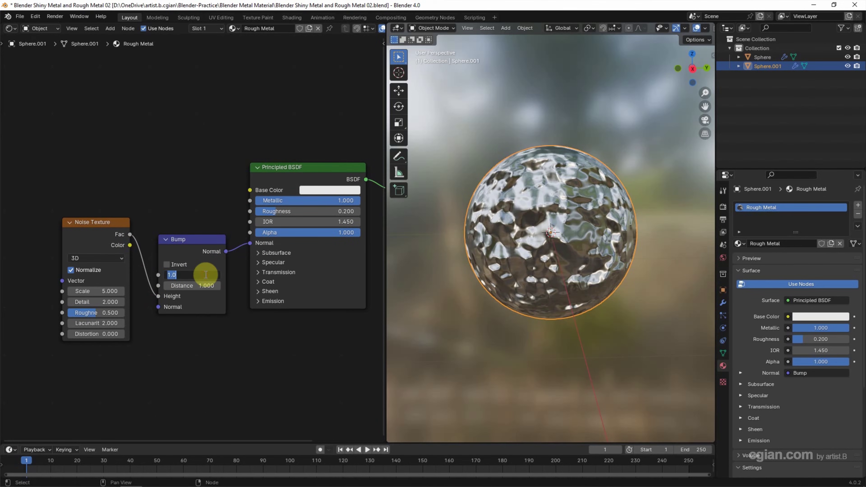
{"action": "type", "text": "0.02"}
{"action": "key", "text": "Return"}
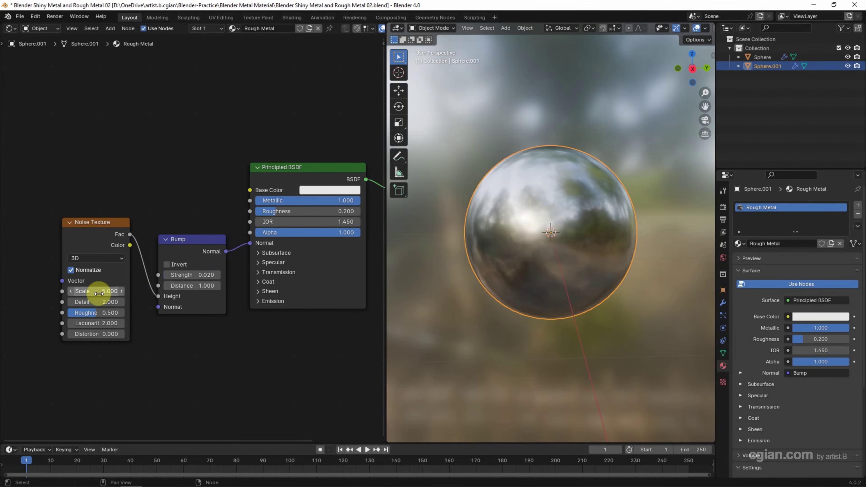
Step: Set the Noise Texture node's Scale to 50
{"action": "left_click_drag", "start_coordinate": [88, 291], "coordinate": [42, 295]}
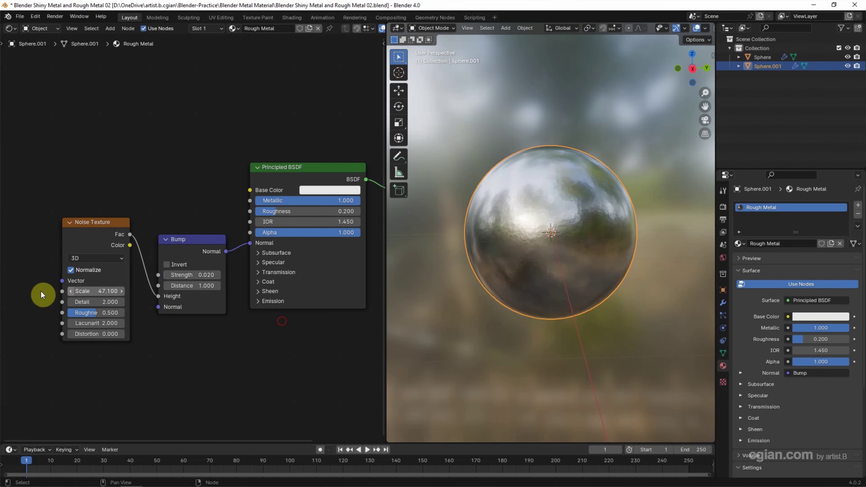
{"action": "left_click", "coordinate": [77, 292]}
{"action": "type", "text": "50"}
{"action": "key", "text": "Return"}
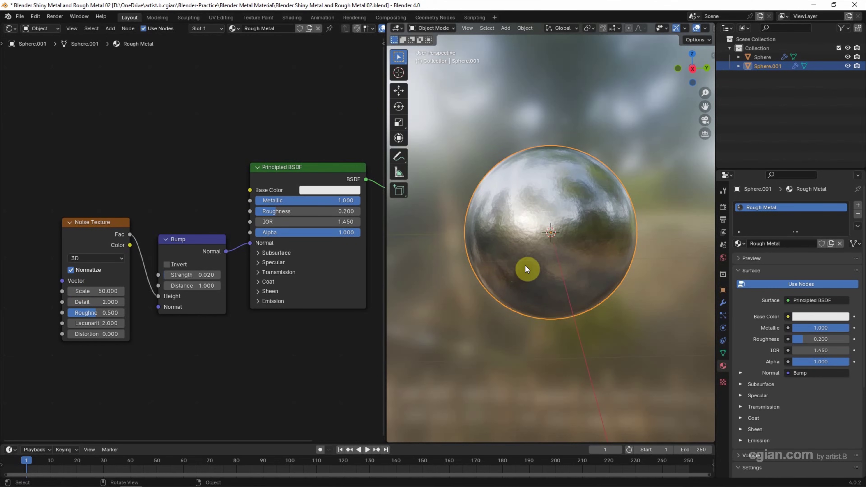
Step: Add a Musgrave Texture node and place it in the empty space above the Noise Texture node
{"action": "left_click", "coordinate": [109, 29]}
{"action": "mouse_move", "coordinate": [128, 87]}
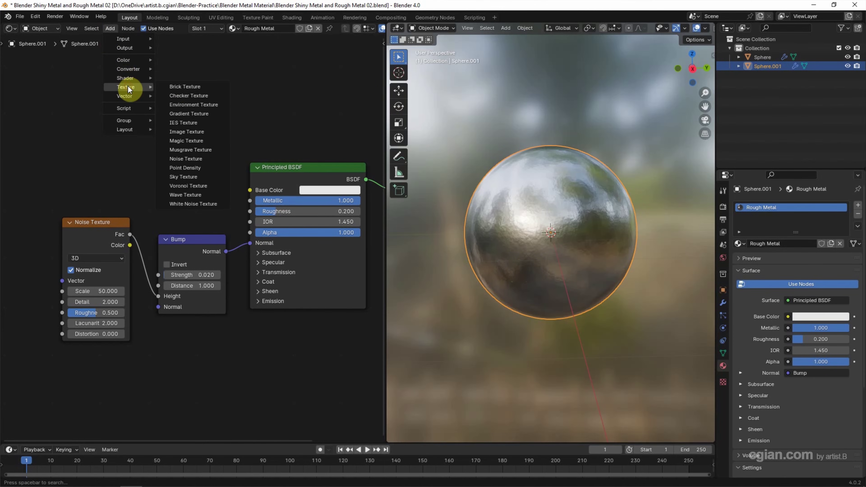
{"action": "left_click", "coordinate": [200, 149]}
{"action": "left_click", "coordinate": [41, 87]}
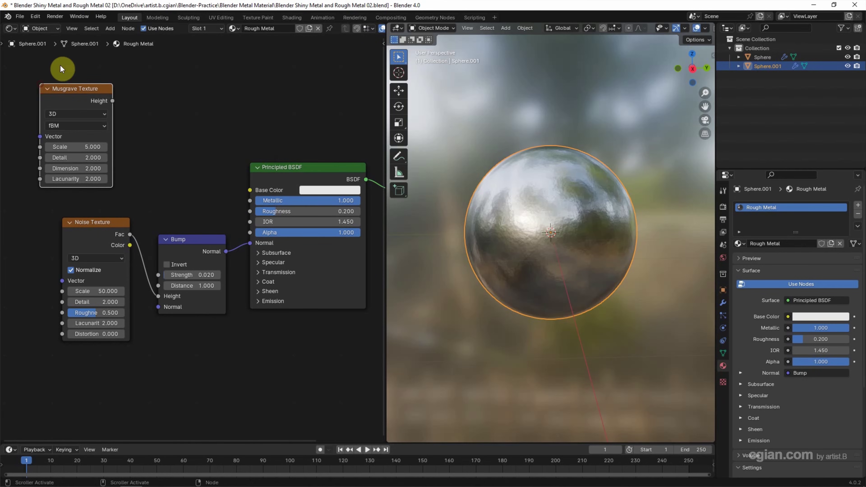
Step: Add a Voronoi Texture node and place it beside the Noise Texture node, on its input side
{"action": "left_click", "coordinate": [108, 29]}
{"action": "mouse_move", "coordinate": [124, 43]}
{"action": "mouse_move", "coordinate": [129, 87]}
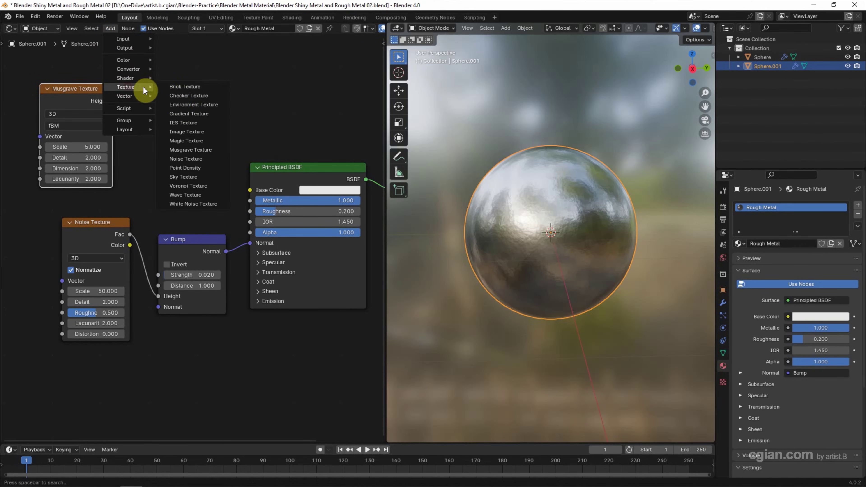
{"action": "left_click", "coordinate": [188, 186]}
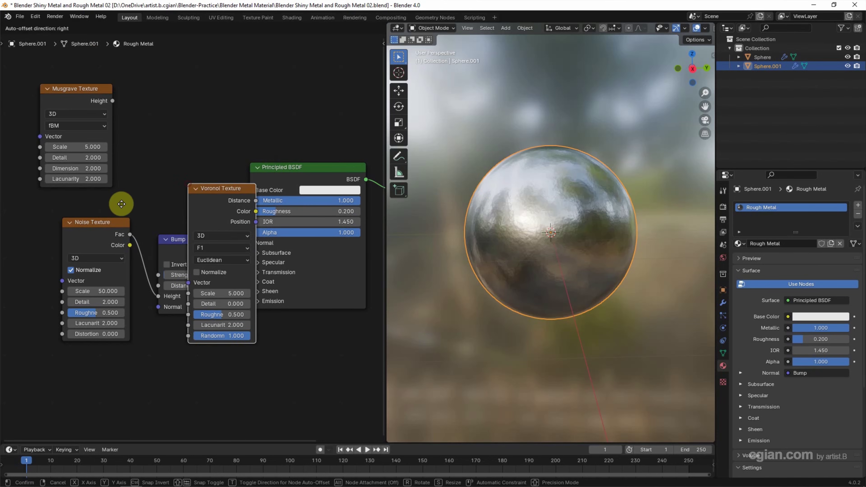
{"action": "left_click", "coordinate": [44, 222]}
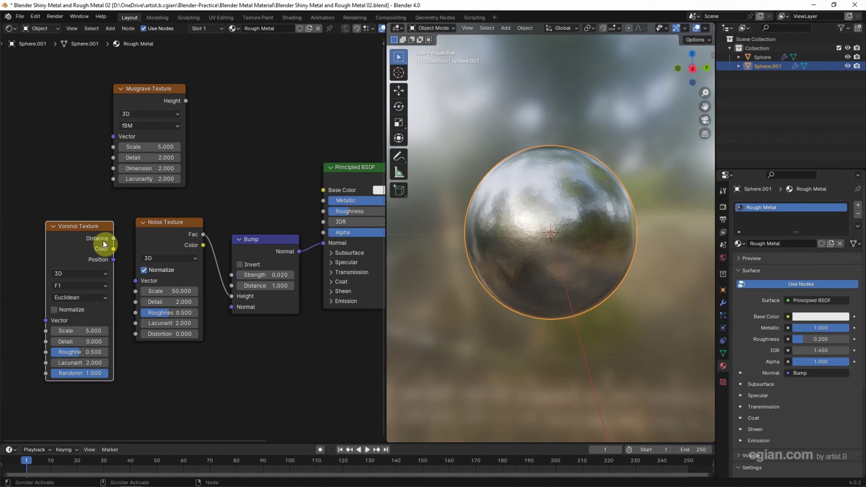
Step: Connect the Voronoi Texture's Distance output to the Bump node's Height in place of the noise, and raise the Voronoi Scale to about 47.3
{"action": "mouse_move", "coordinate": [114, 239]}
{"action": "left_mouse_down"}
{"action": "mouse_move", "coordinate": [121, 231]}
{"action": "mouse_move", "coordinate": [210, 268]}
{"action": "mouse_move", "coordinate": [228, 296]}
{"action": "left_mouse_up"}
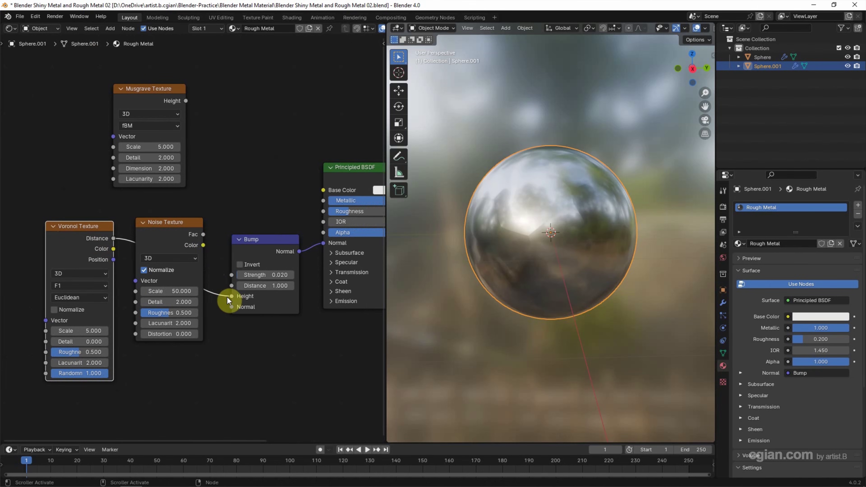
{"action": "left_click_drag", "start_coordinate": [61, 330], "coordinate": [164, 331]}
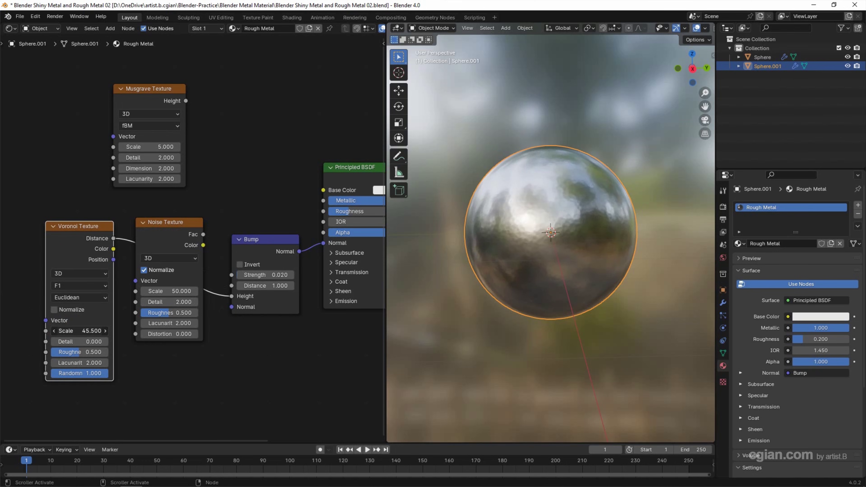
{"action": "left_click_drag", "start_coordinate": [59, 331], "coordinate": [83, 334]}
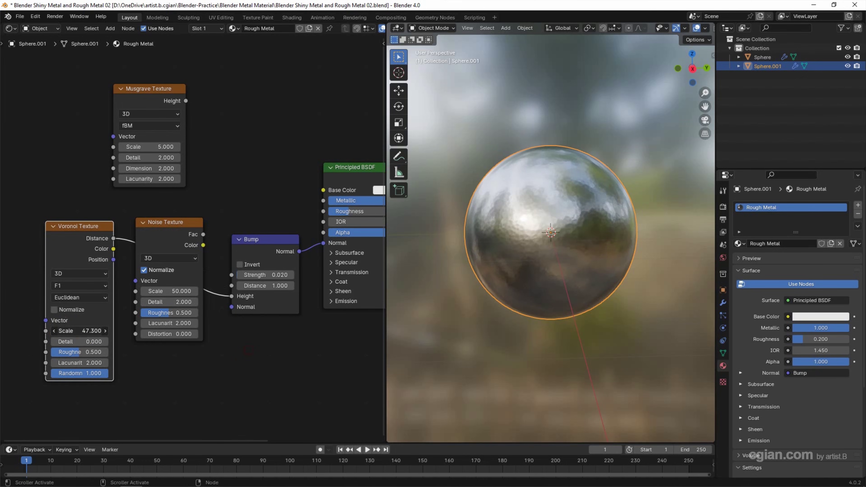